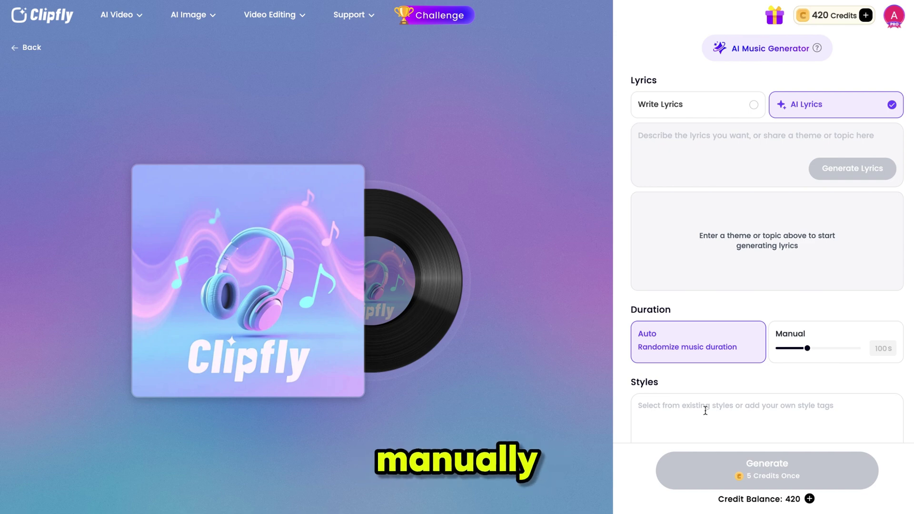
Have AI write song lyrics from the theme 'romantic'.
scroll(818, 398, "right", 2)
scroll(836, 394, "right", 5)
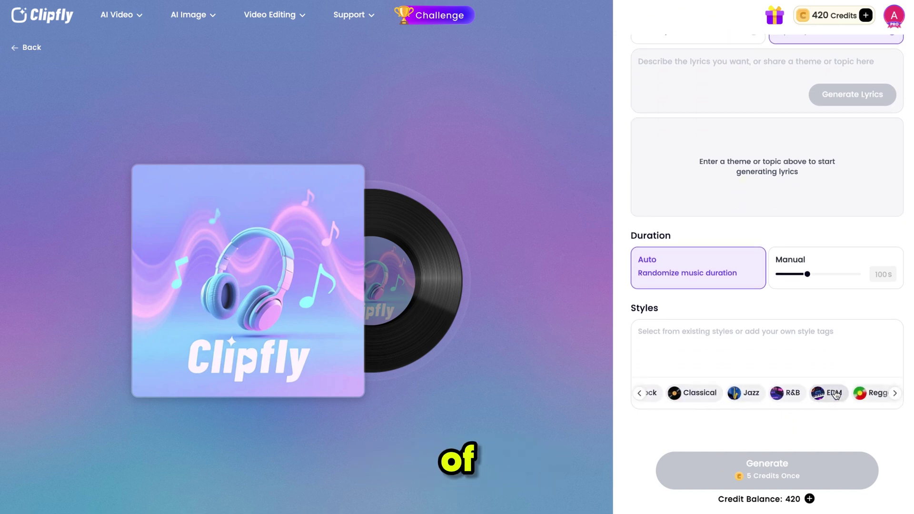
scroll(837, 395, "left", 6)
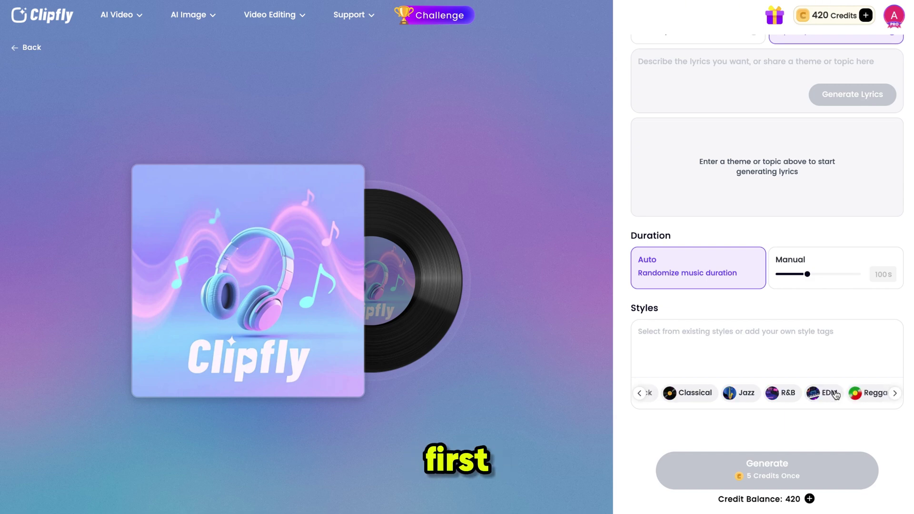
scroll(696, 347, "up", 2)
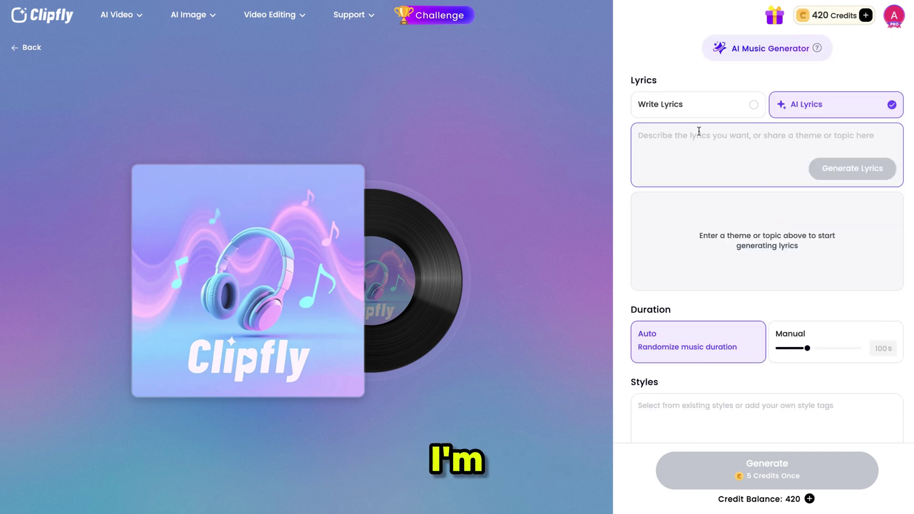
left_click(700, 131)
type("romantic song")
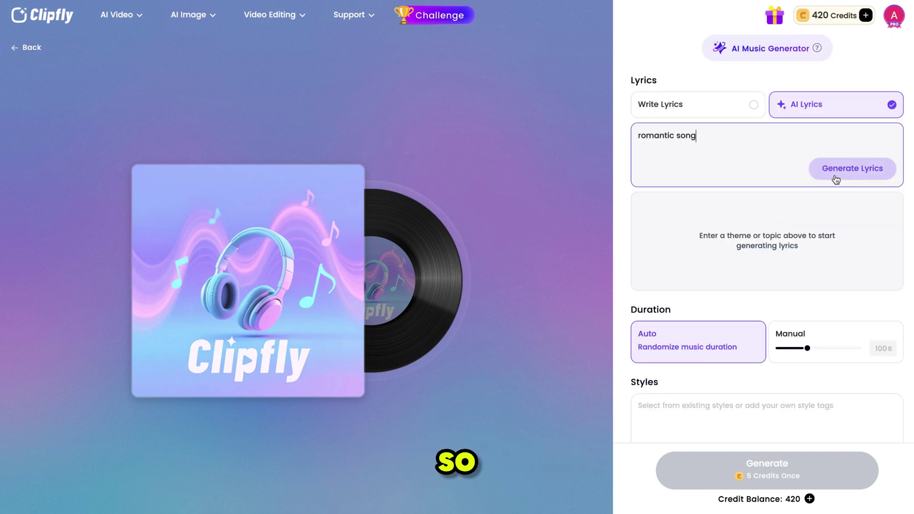
left_click(839, 179)
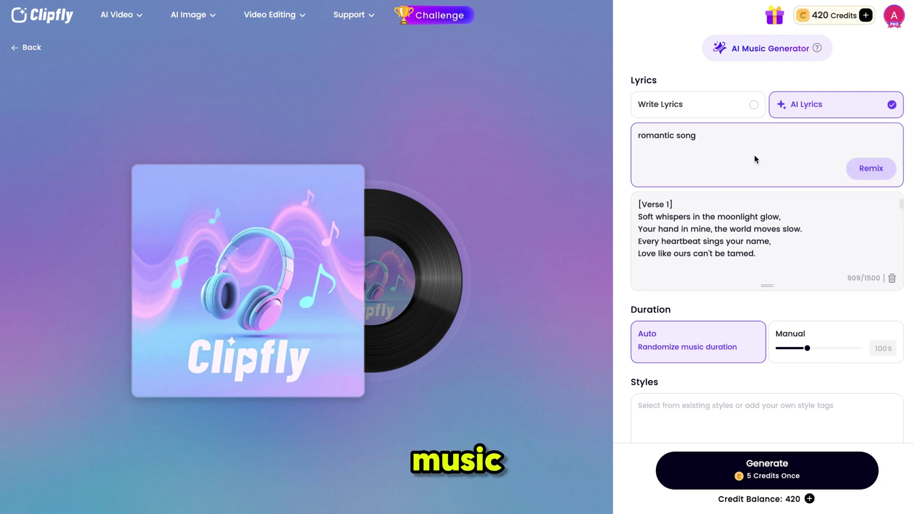
Apply the Jazz style tags and generate the song.
scroll(727, 227, "down", 4)
scroll(727, 227, "down", 3)
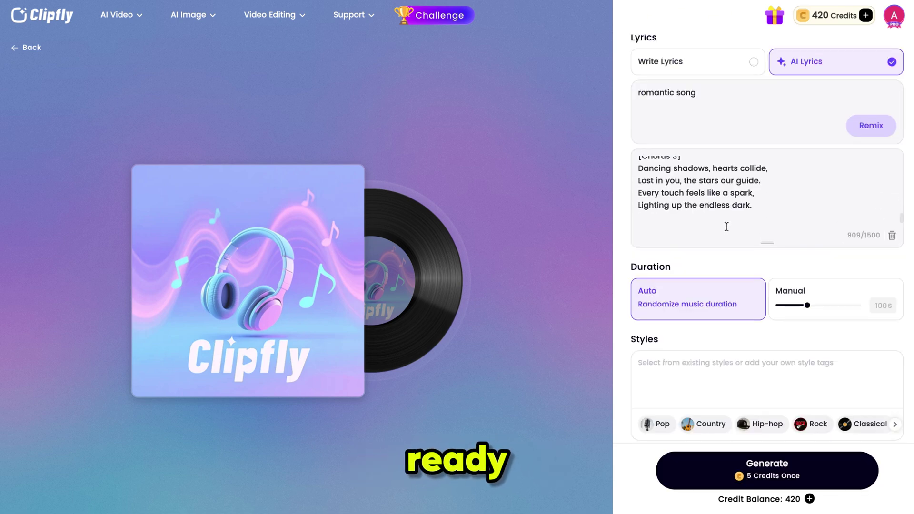
scroll(727, 227, "up", 3)
scroll(727, 227, "down", 3)
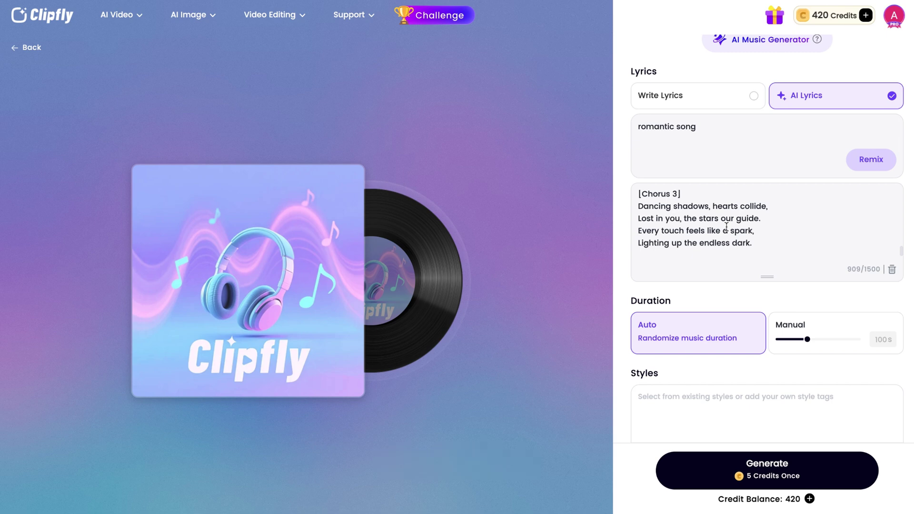
scroll(717, 341, "down", 2)
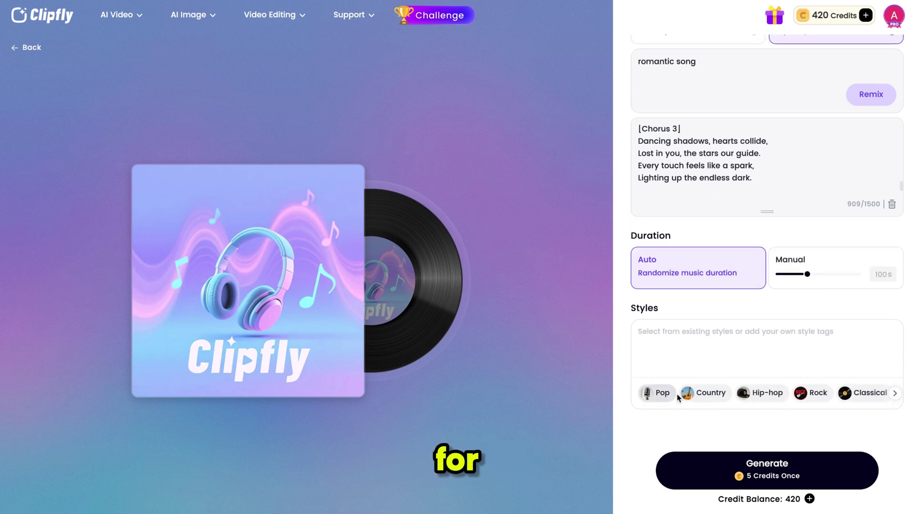
scroll(718, 396, "right", 5)
left_click(720, 394)
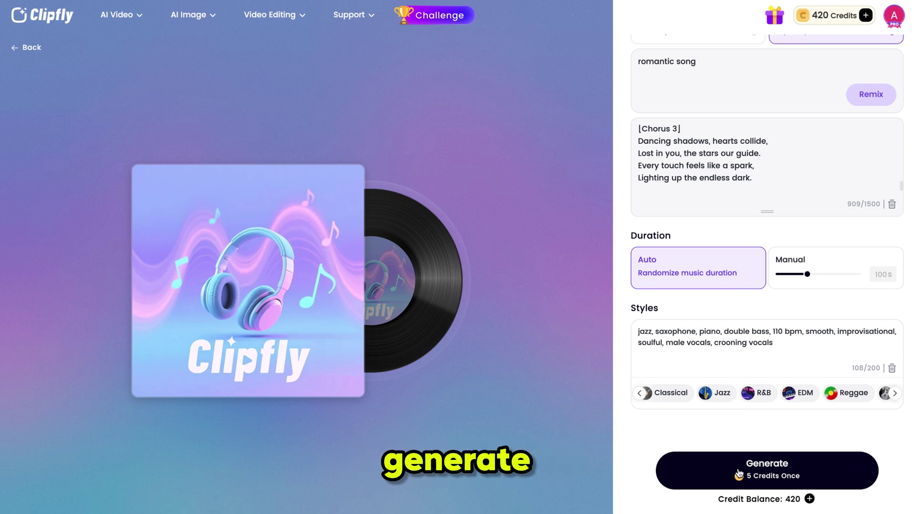
left_click(754, 475)
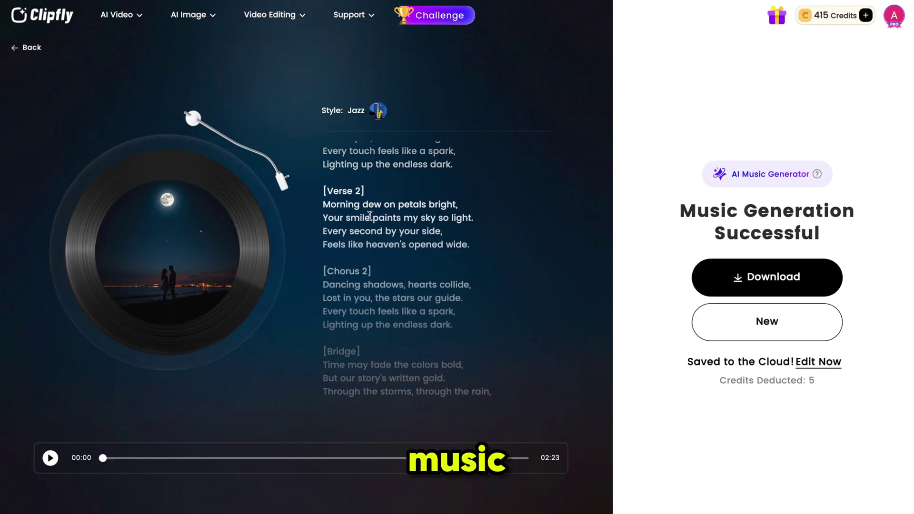
Play the generated 2:23 jazz song for about a minute, then pause it.
scroll(371, 216, "up", 5)
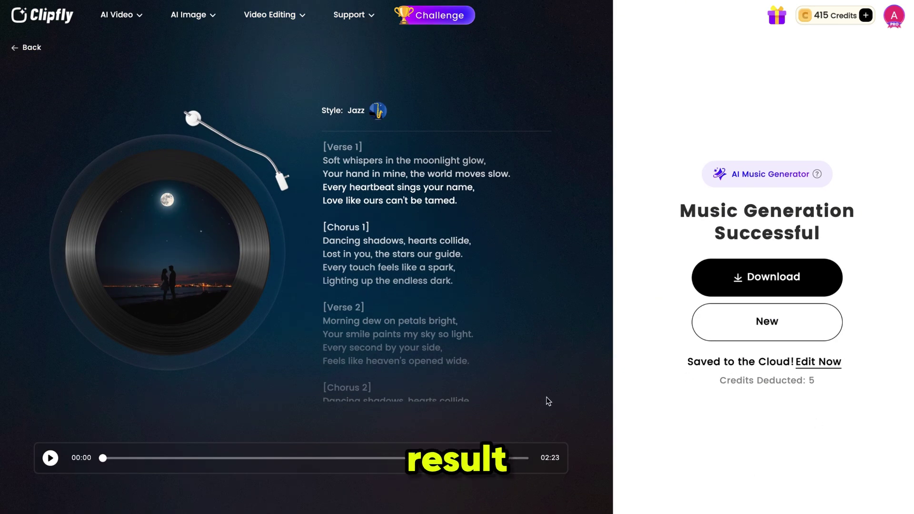
left_click(51, 459)
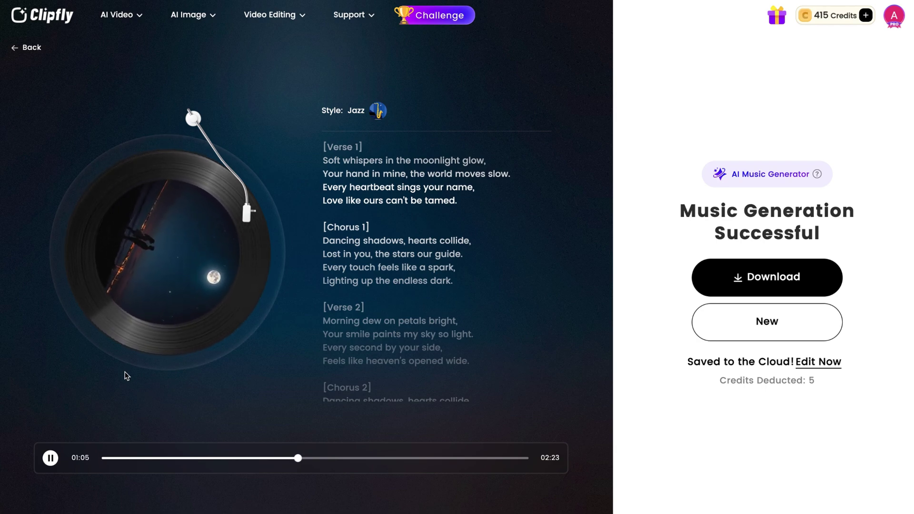
left_click(50, 460)
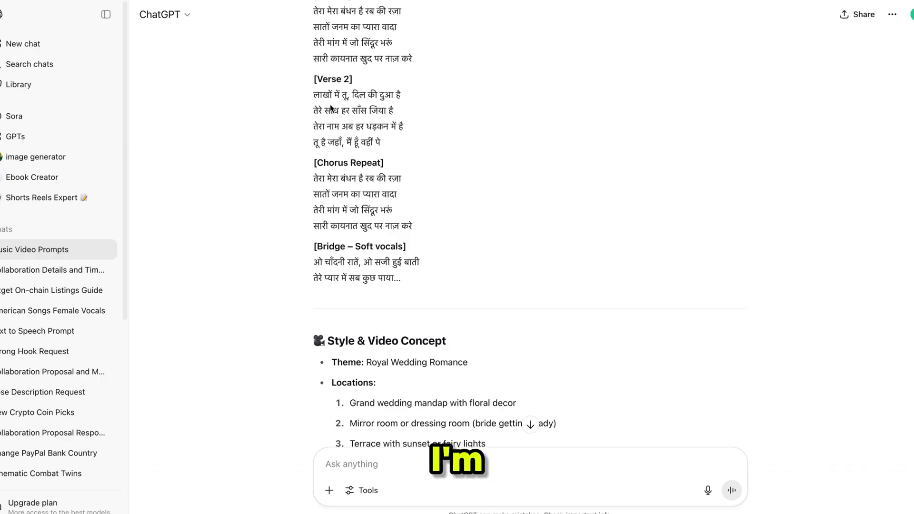
Copy the Hindi lyrics from ChatGPT into Clipfly's Write Lyrics box.
scroll(330, 105, "up", 4)
left_click_drag(314, 99, 408, 364)
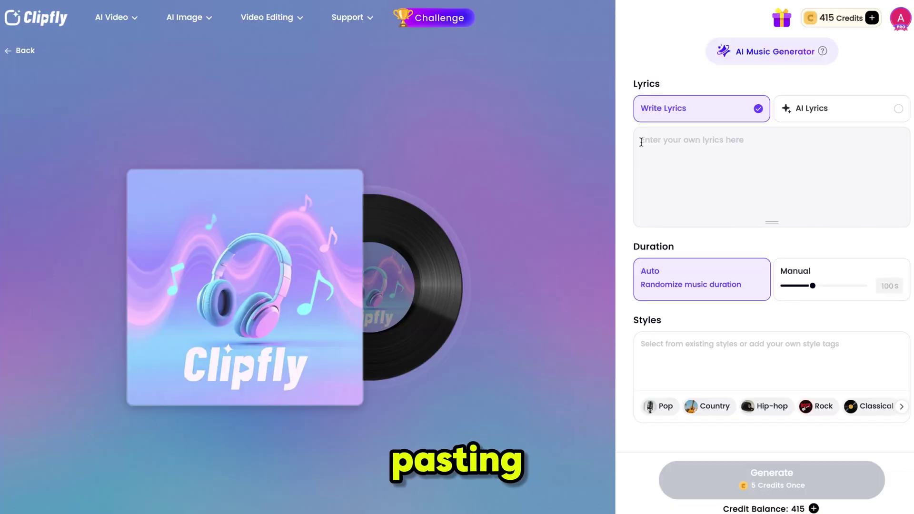
left_click(671, 165)
key("ctrl+v")
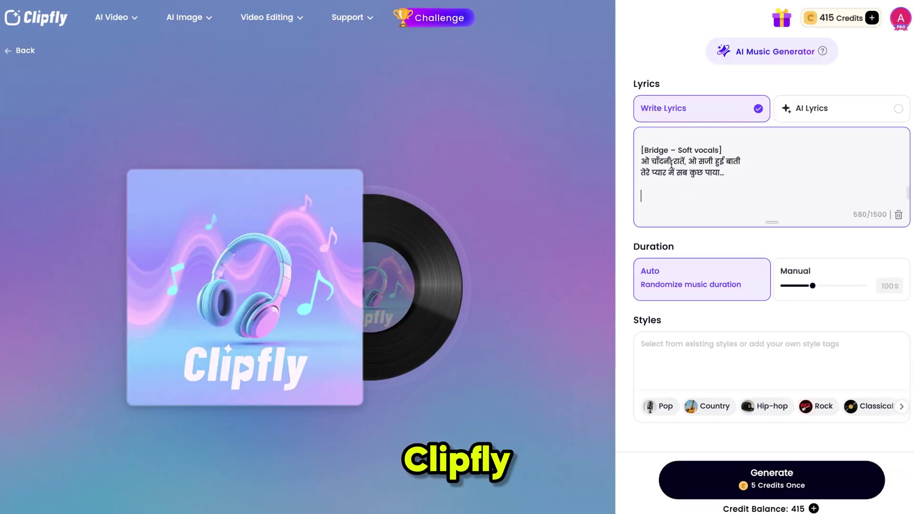
Use the light jazz drums suggestion as the style and generate the Hindi song.
left_click(665, 341)
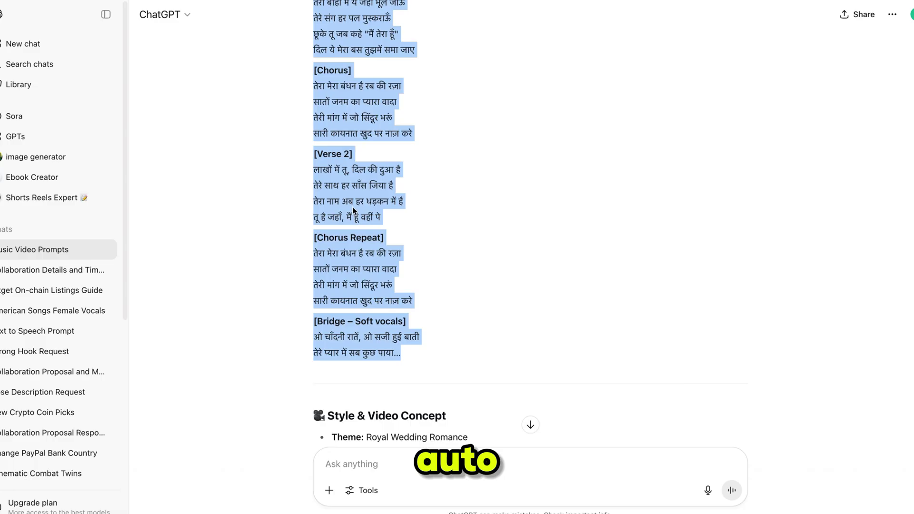
scroll(353, 210, "down", 15)
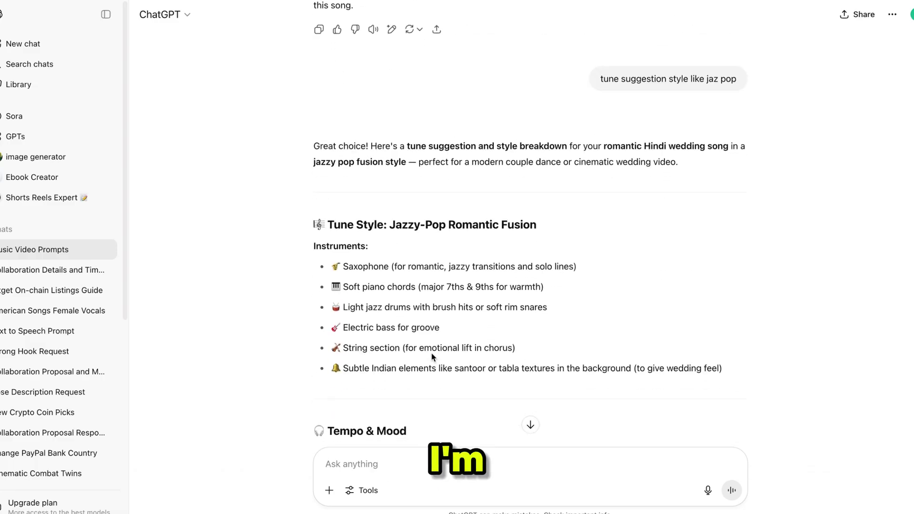
left_click_drag(343, 298, 548, 298)
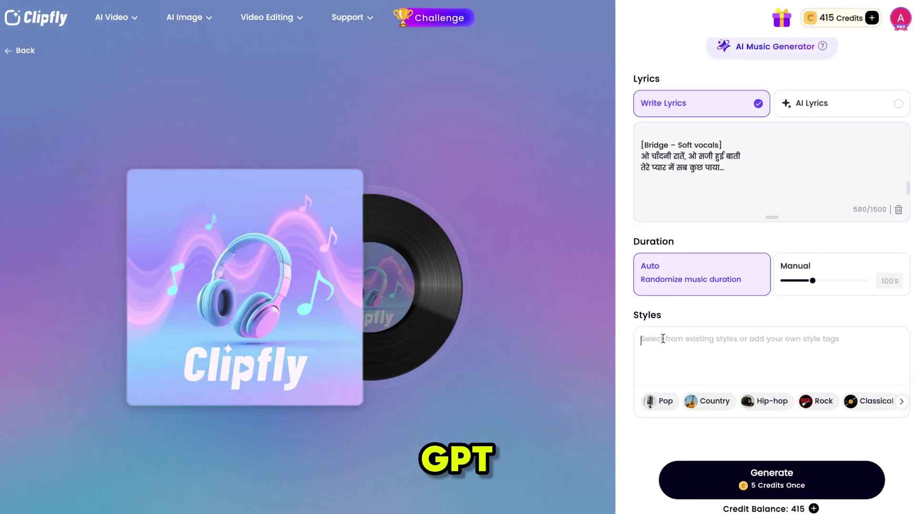
type("Light jazz drums with brush hits or soft rim snares")
left_click(761, 478)
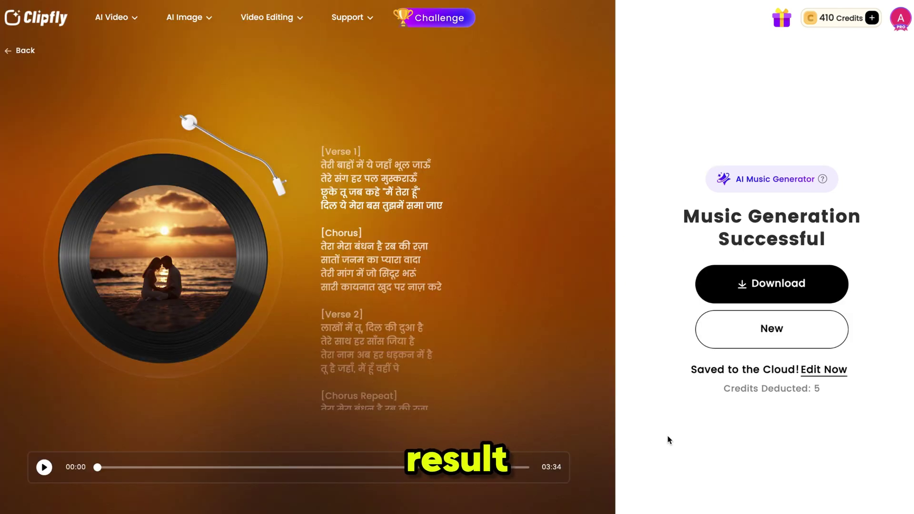
Play the generated 3:34 Hindi song 'Tera Mera Bandhan'.
left_click(43, 468)
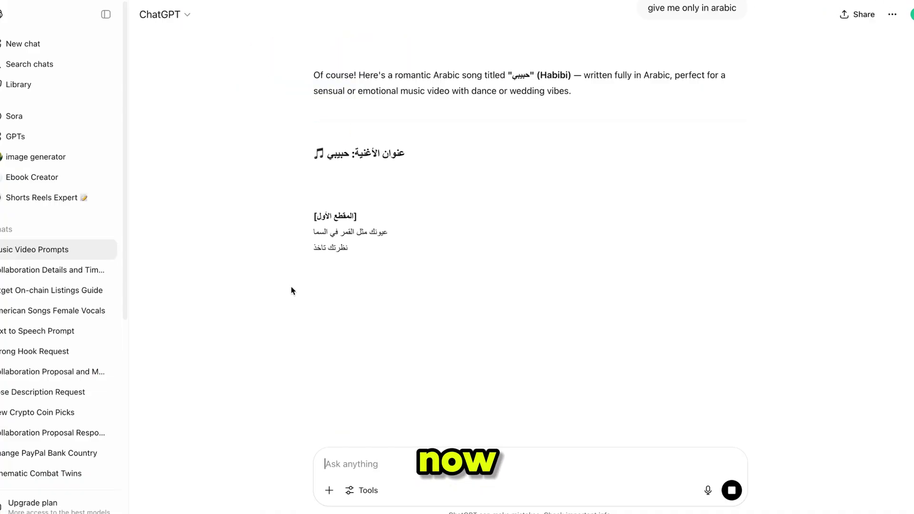
Copy the Arabic lyrics from ChatGPT into a new song's lyrics box.
scroll(292, 290, "down", 10)
scroll(293, 286, "up", 10)
left_click_drag(307, 145, 408, 318)
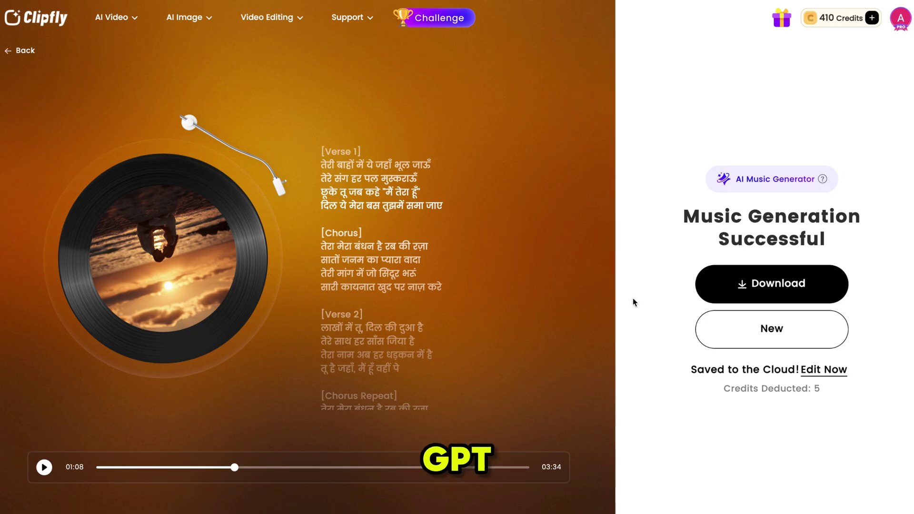
left_click(747, 326)
left_click(690, 165)
key("ctrl+v")
Set the style tags to Pop instead of Rock and generate the Arabic song.
scroll(767, 407, "right", 5)
scroll(767, 407, "left", 4)
scroll(767, 407, "left", 3)
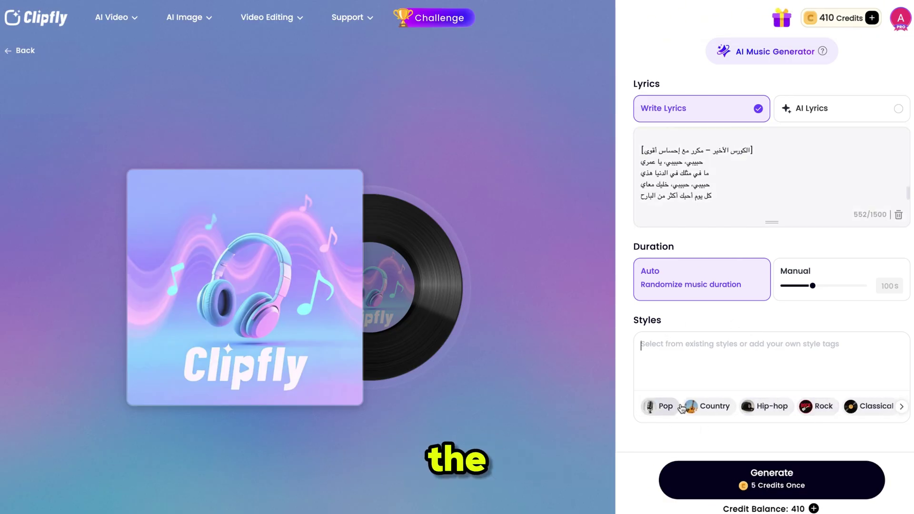
left_click(824, 409)
left_click(657, 407)
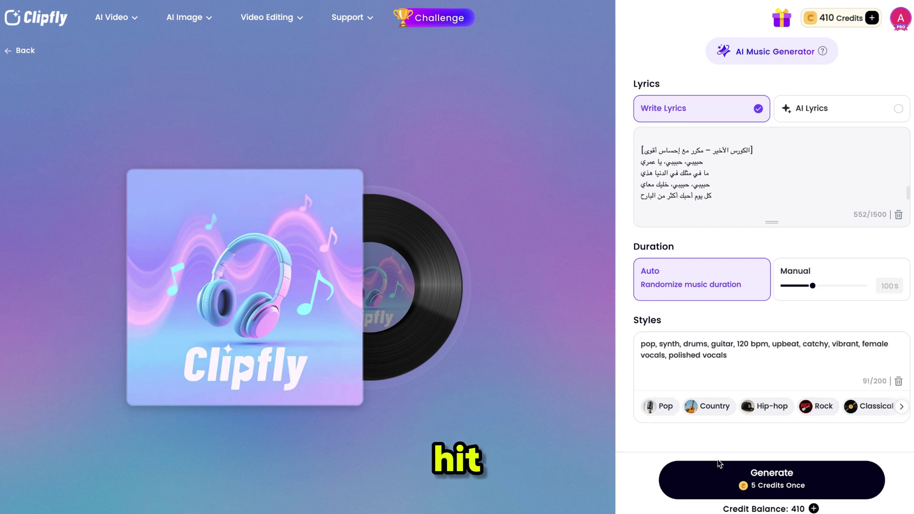
left_click(780, 491)
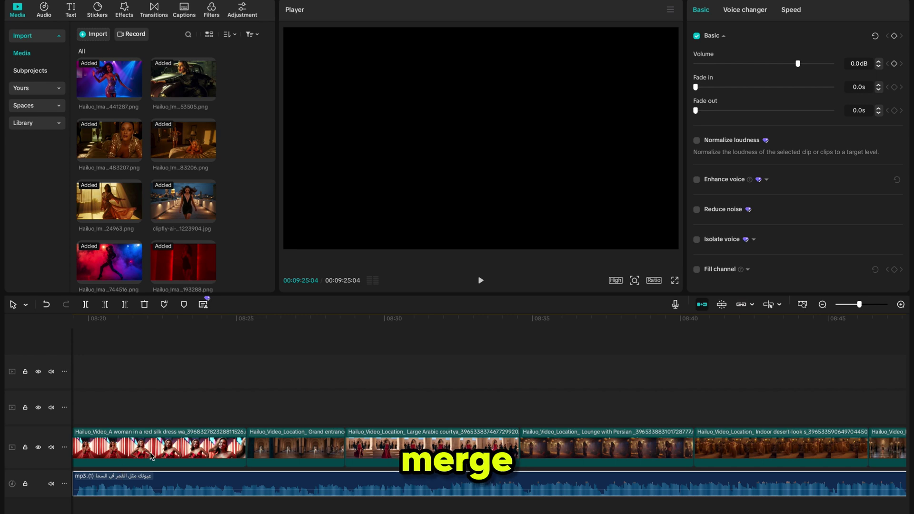
scroll(332, 460, "right", 10)
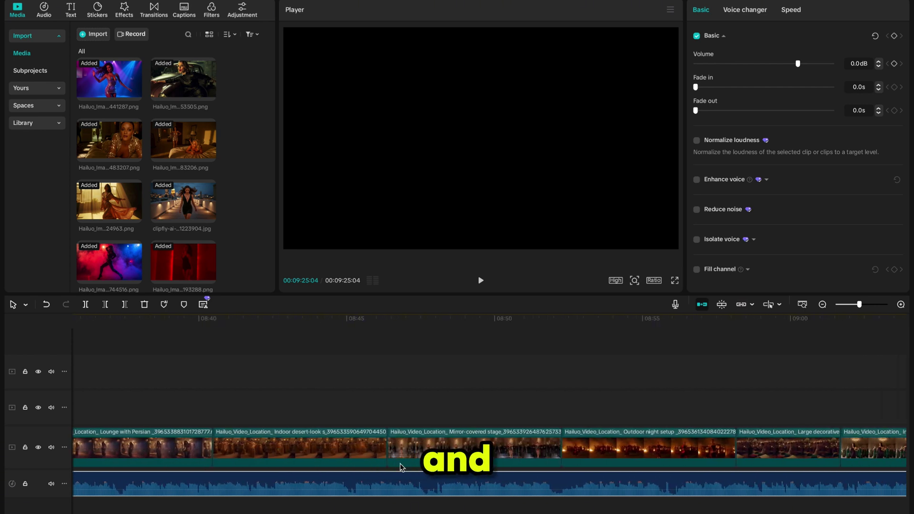
scroll(401, 467, "right", 5)
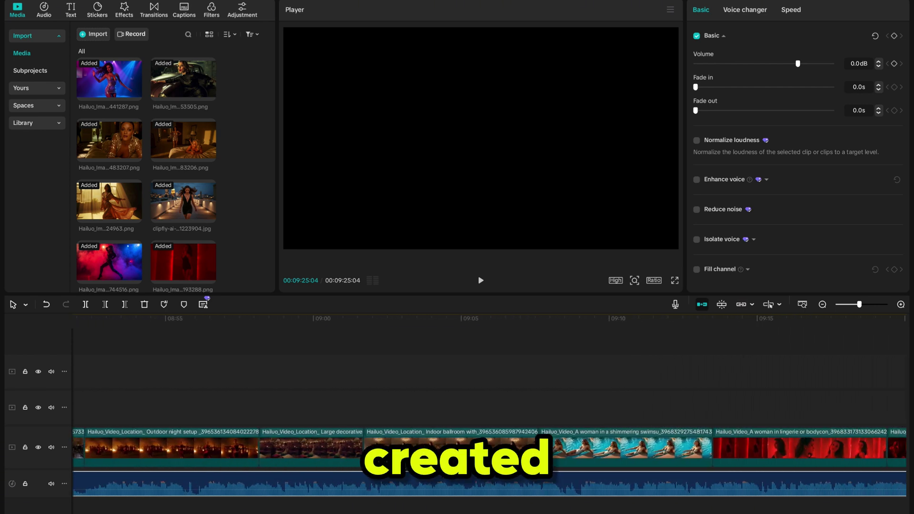
scroll(401, 467, "right", 3)
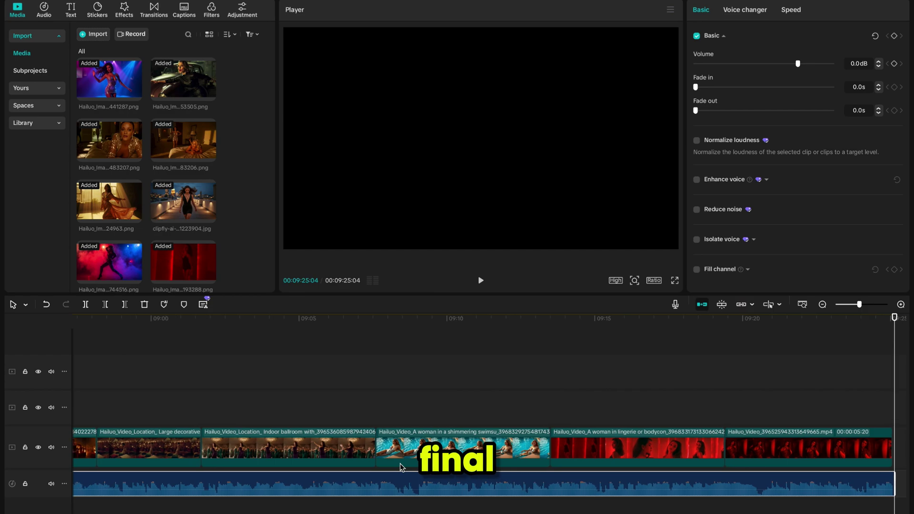